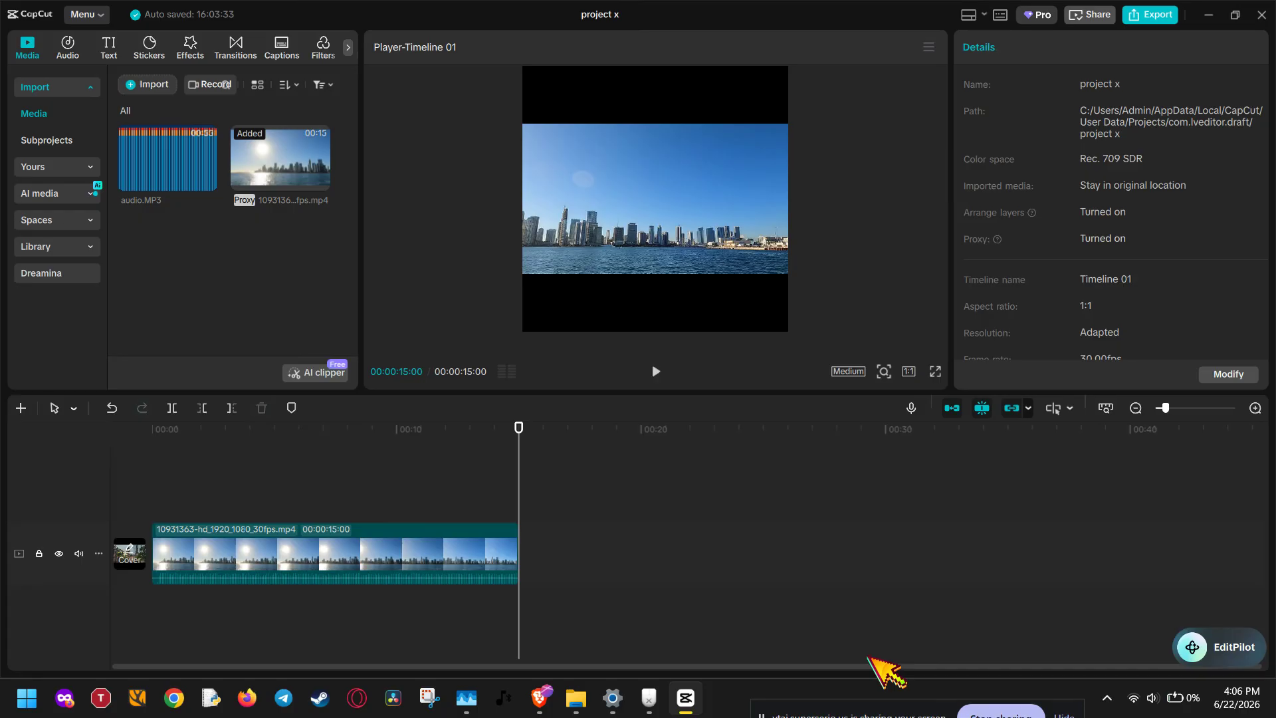
Step: Import music.mp3 (2:02) and place it on its own audio track beneath the skyline clip
left_click(140, 82)
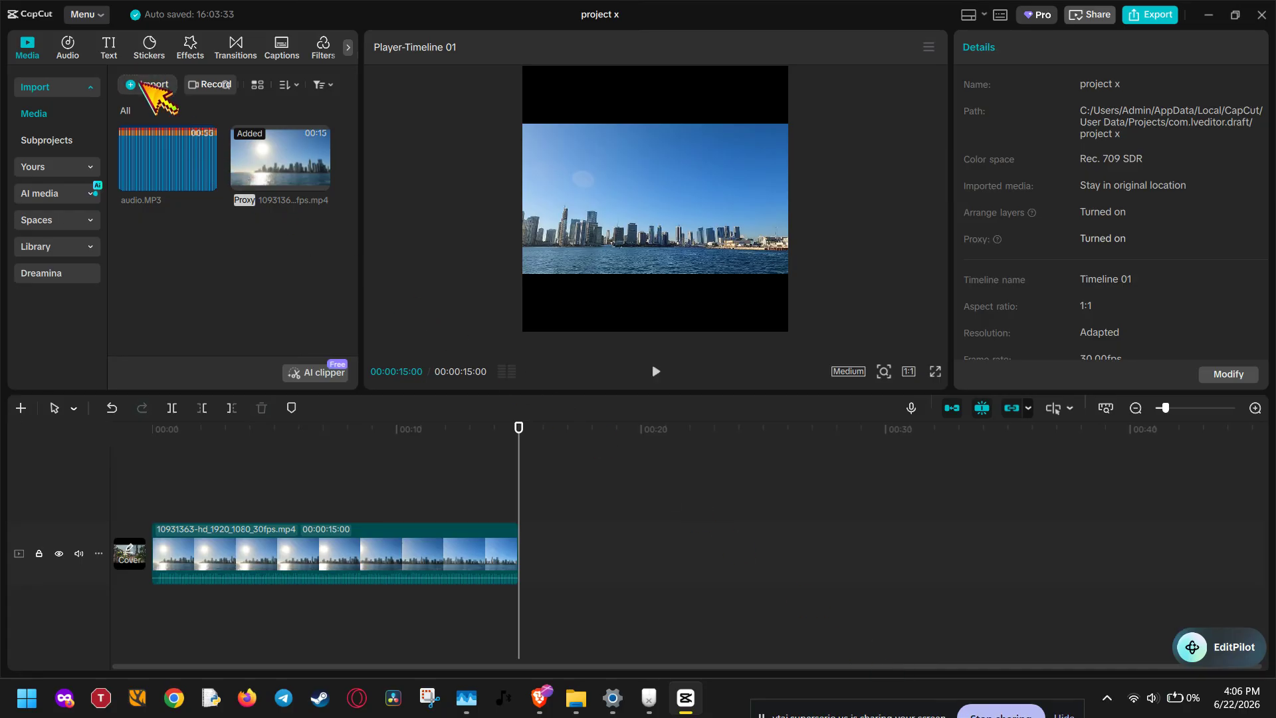
scroll(396, 283, "down", 1)
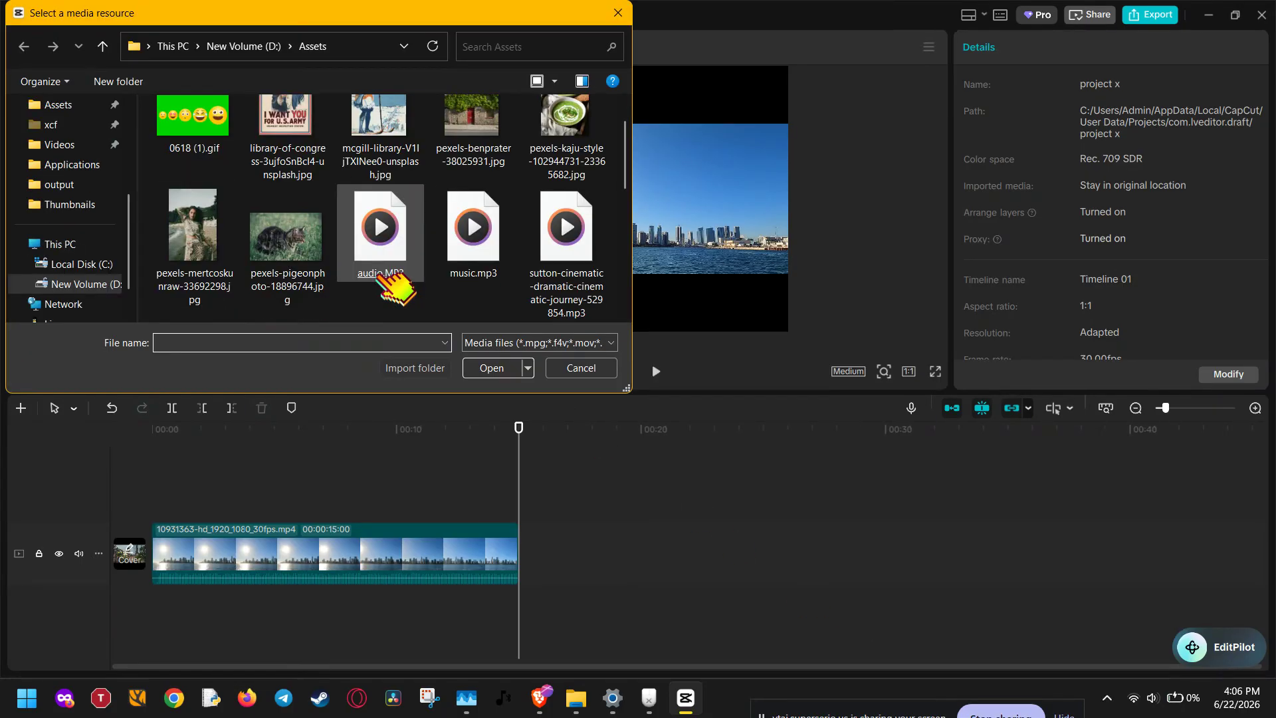
double_click(495, 260)
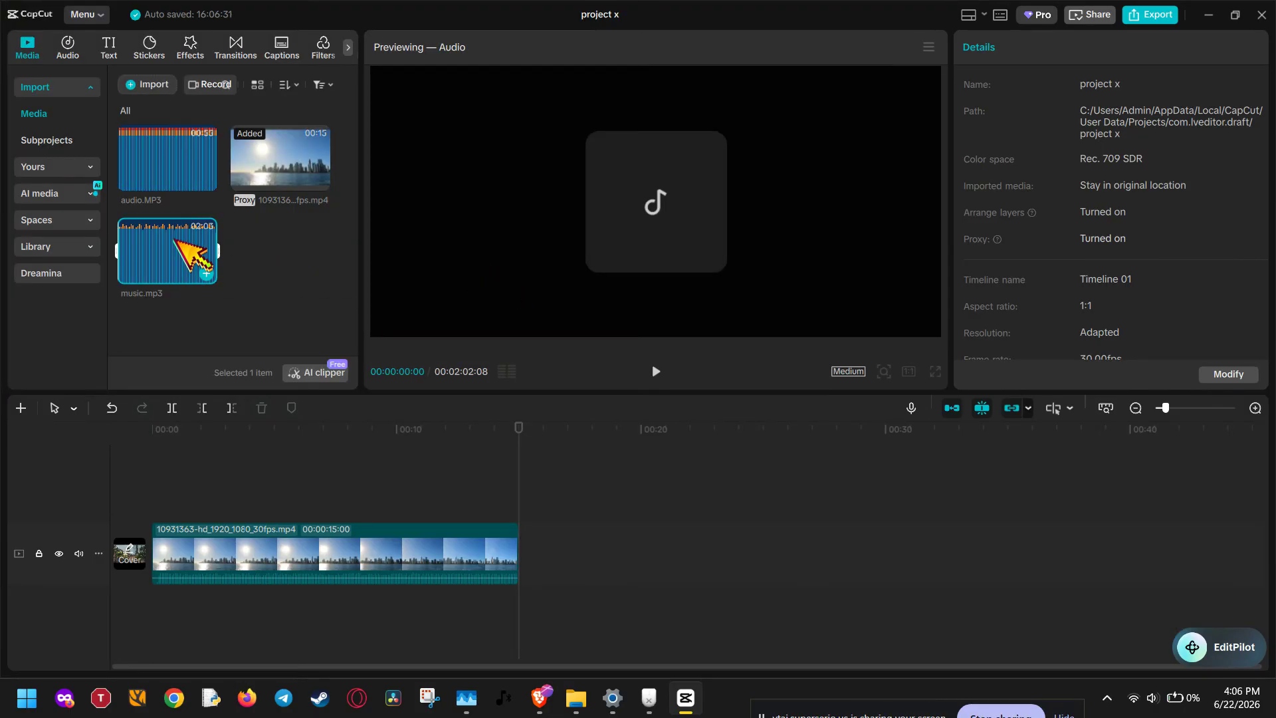
left_click_drag(193, 256, 152, 623)
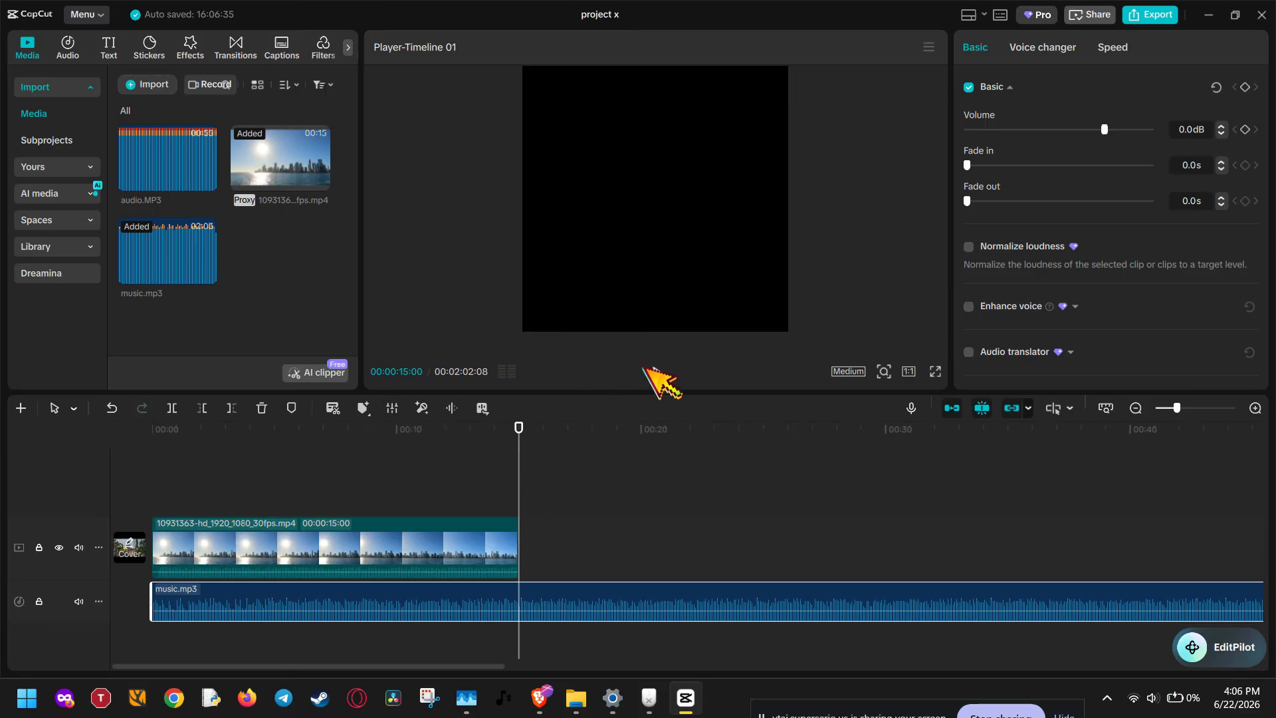
Step: Play the music, then park the playhead at the video's 15-second end
left_click(655, 370)
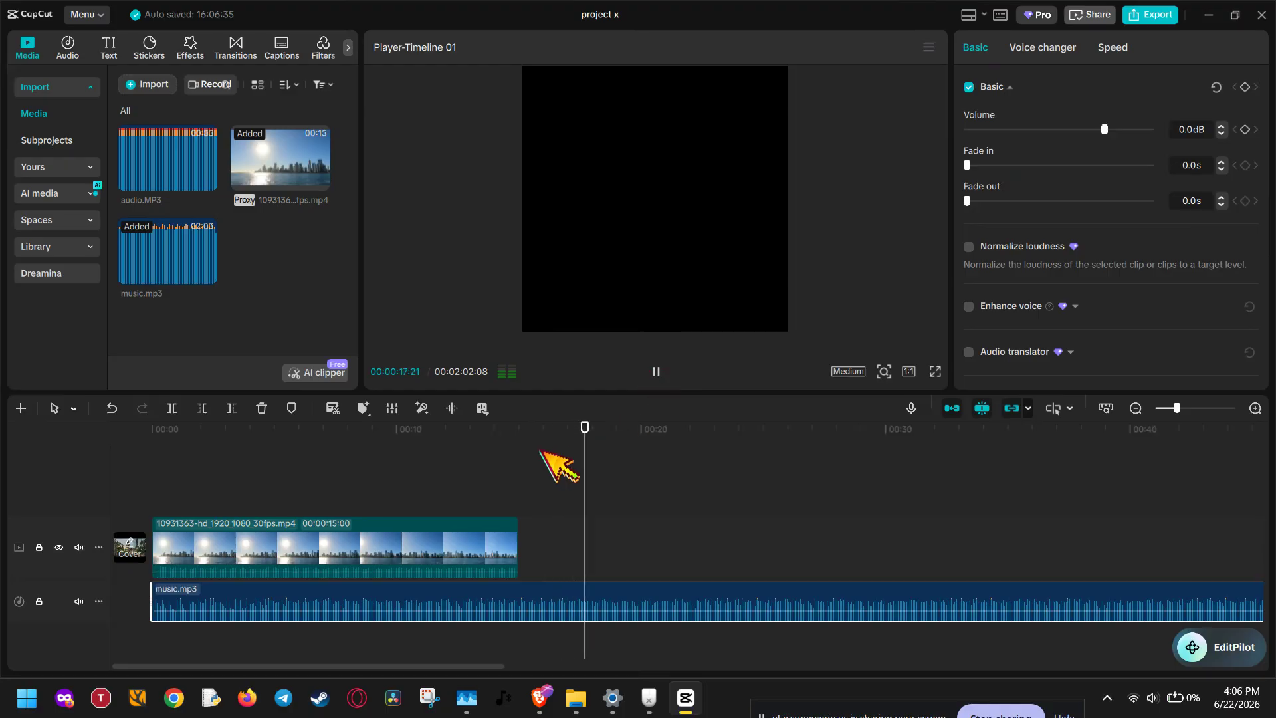
left_click(655, 370)
left_click(492, 444)
left_click(401, 451)
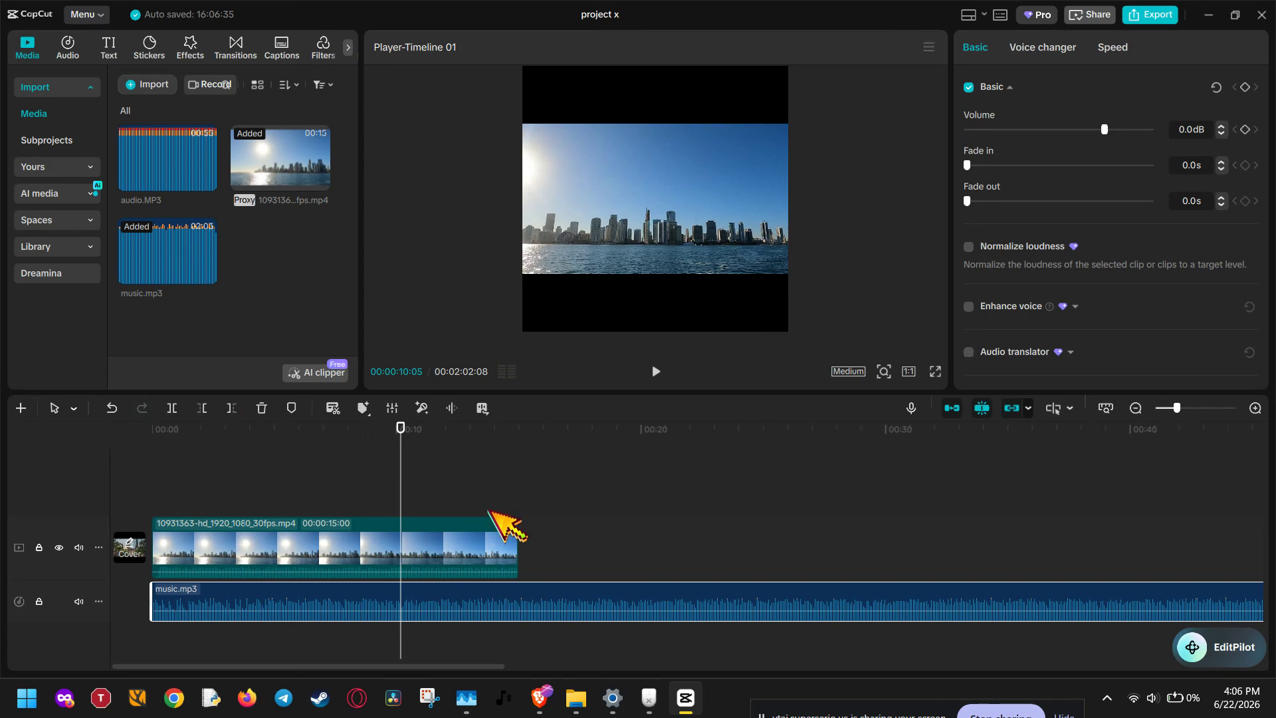
left_click_drag(507, 435, 517, 442)
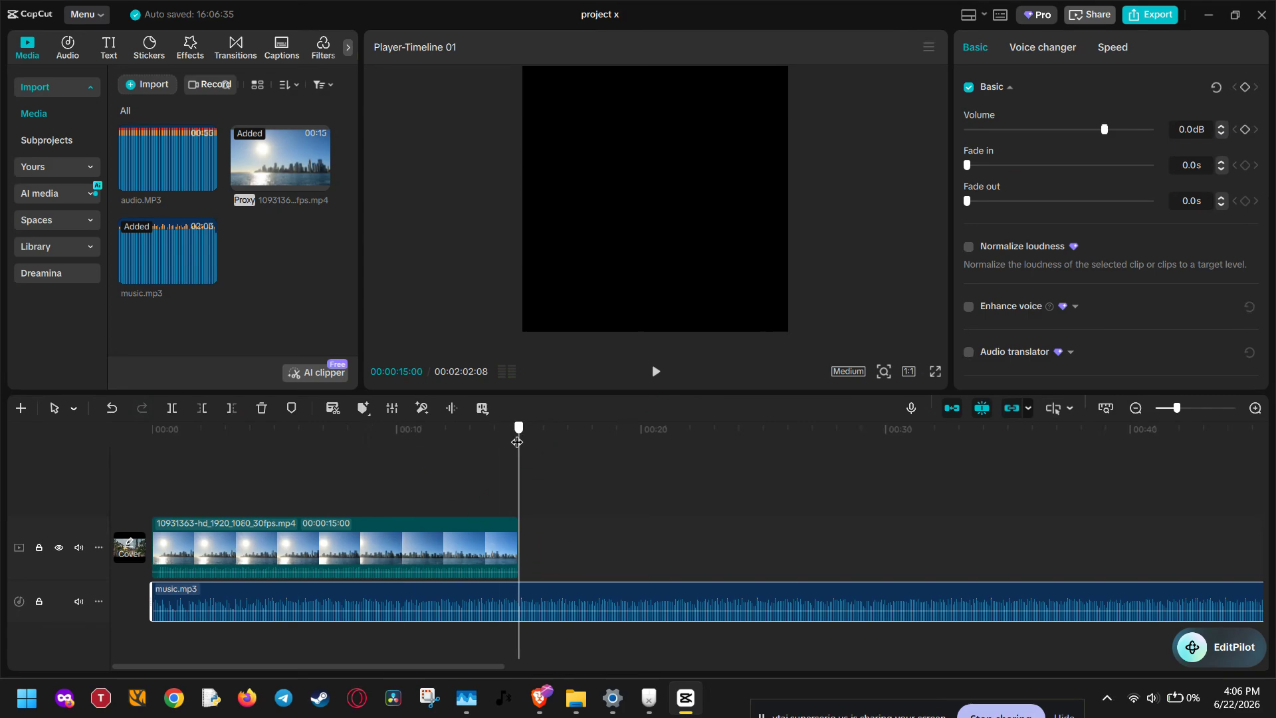
Step: Split music.mp3 at 15 seconds, delete the excess part, and zoom into the timeline
left_click(173, 408)
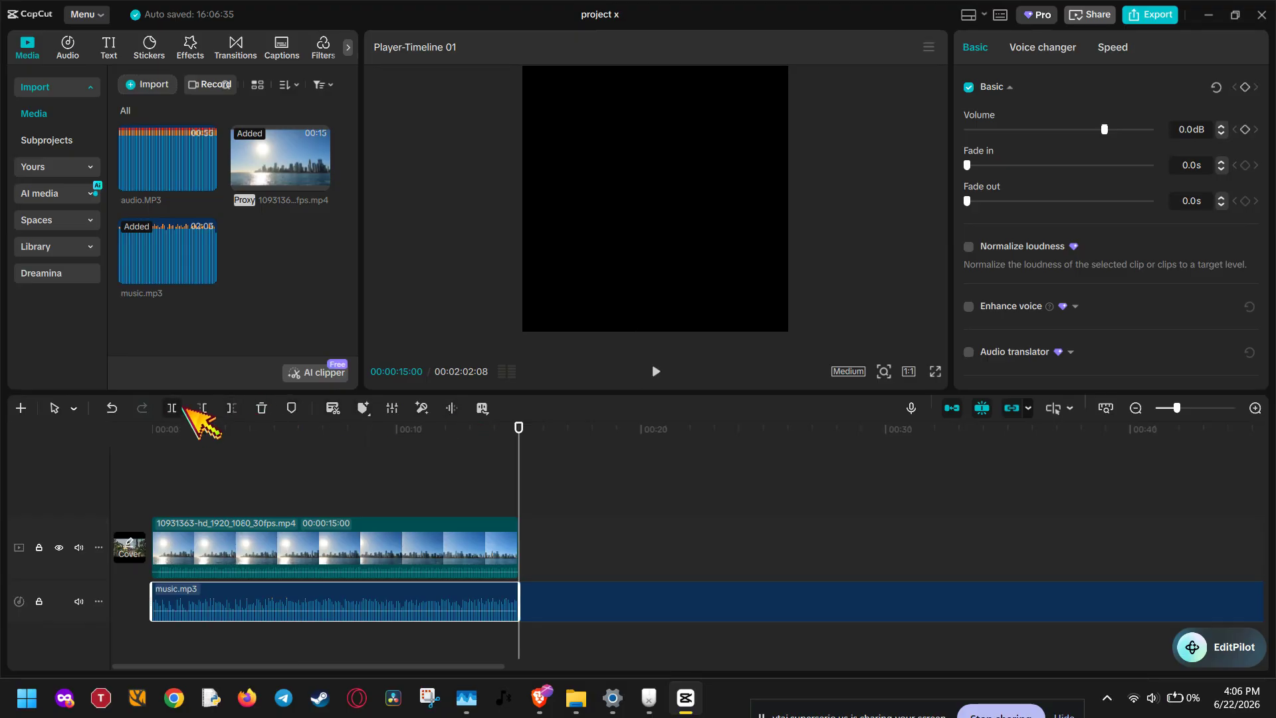
left_click(261, 407)
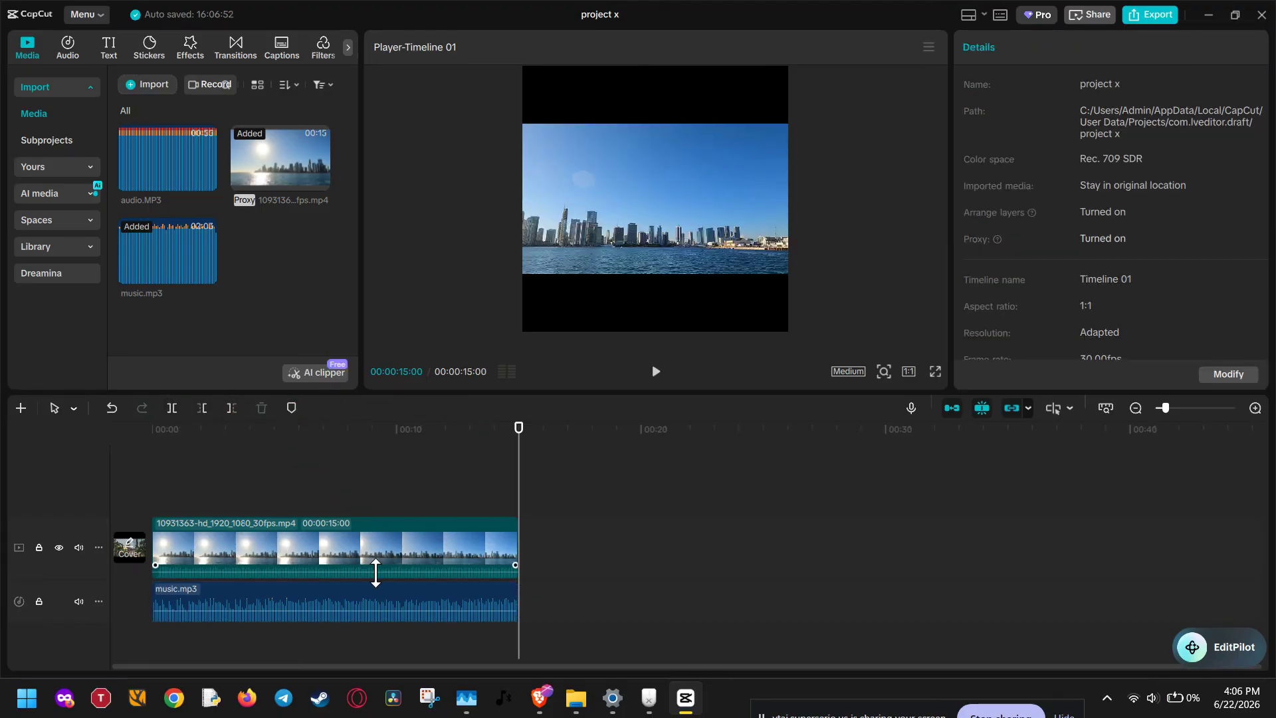
left_click(1254, 408)
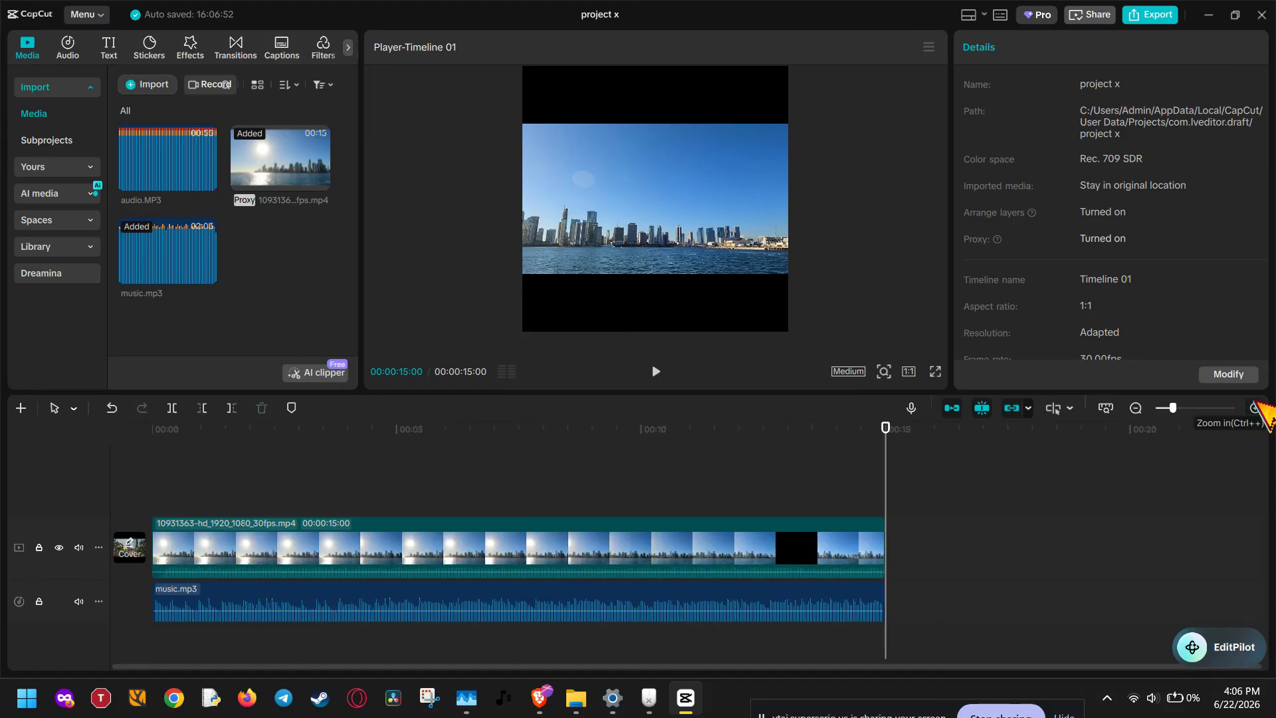
Step: Auto-mark the beats on the music.mp3 clip using the Beats 1 setting
left_click(533, 606)
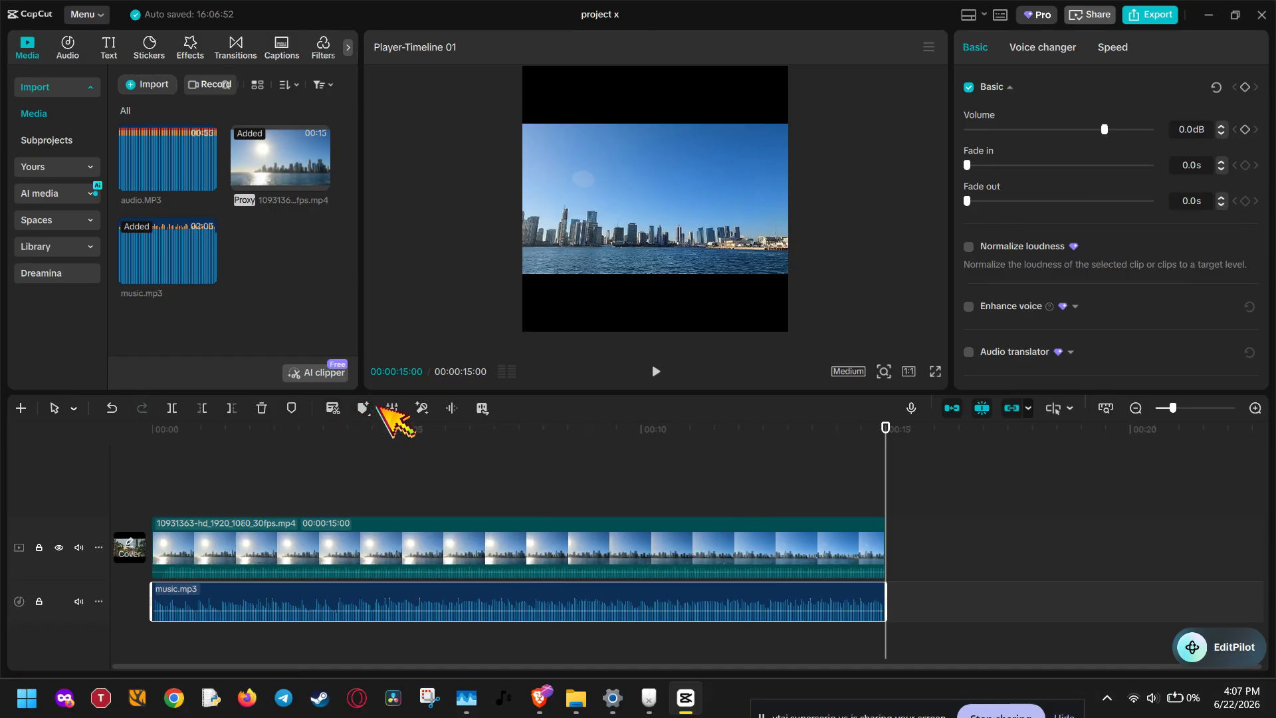
mouse_move(367, 406)
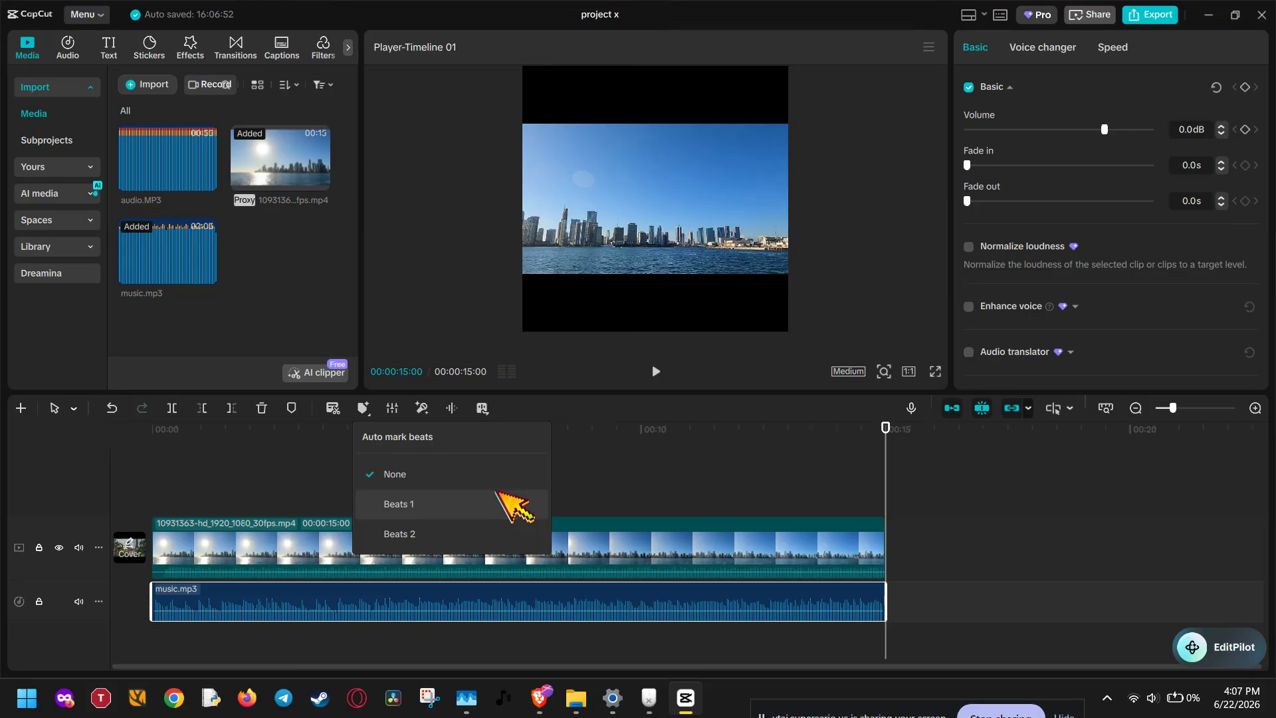
left_click(514, 506)
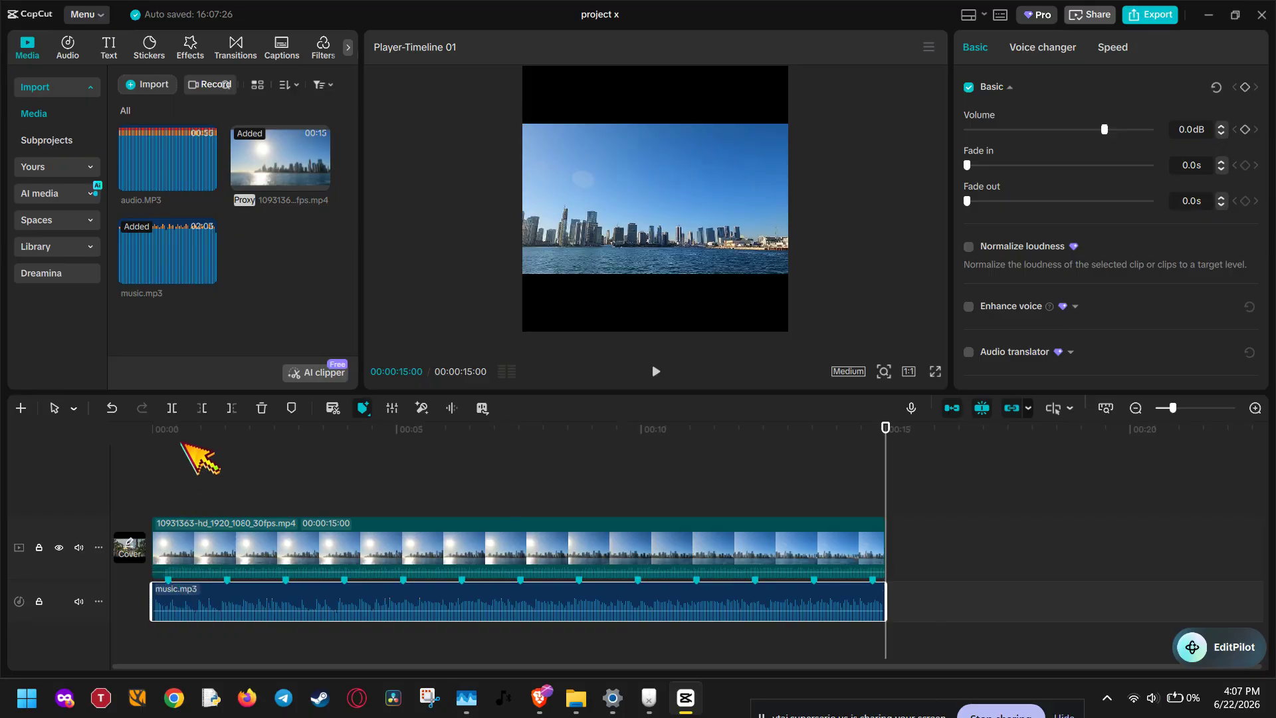
Step: Rewind, confirm the beat options remain on Beats 1, and play from the start
left_click(152, 433)
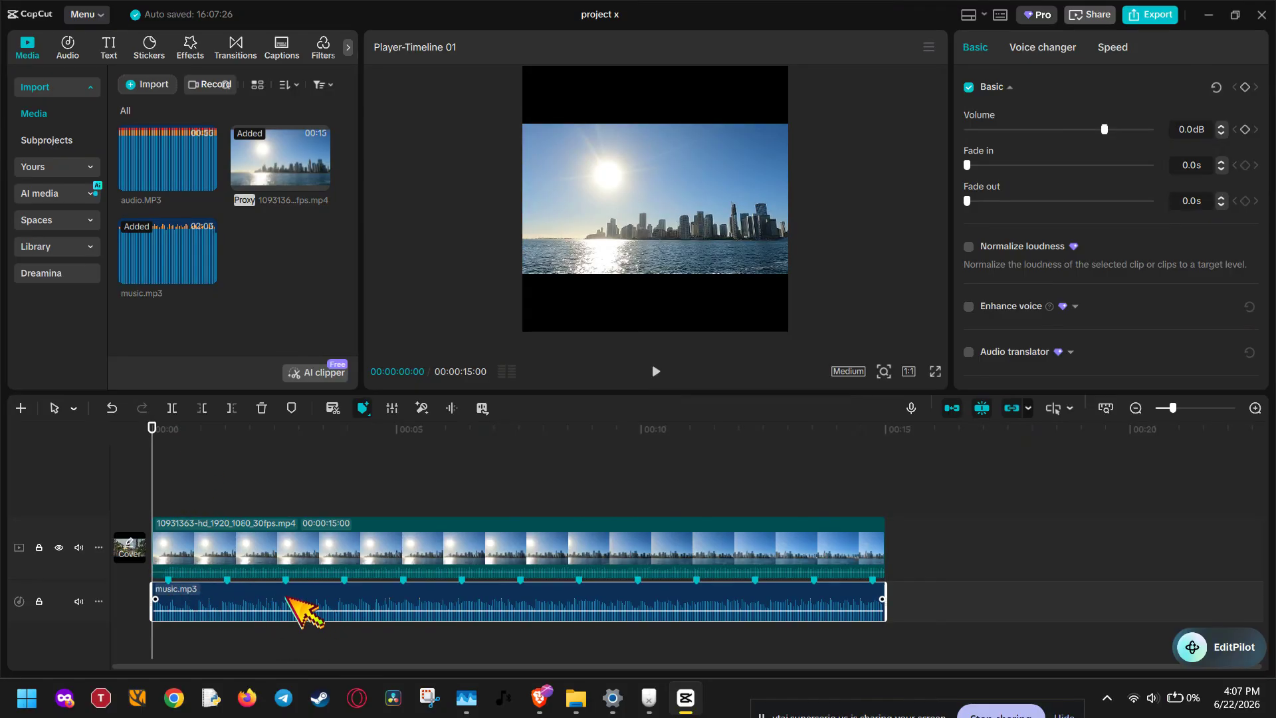
left_click(373, 407)
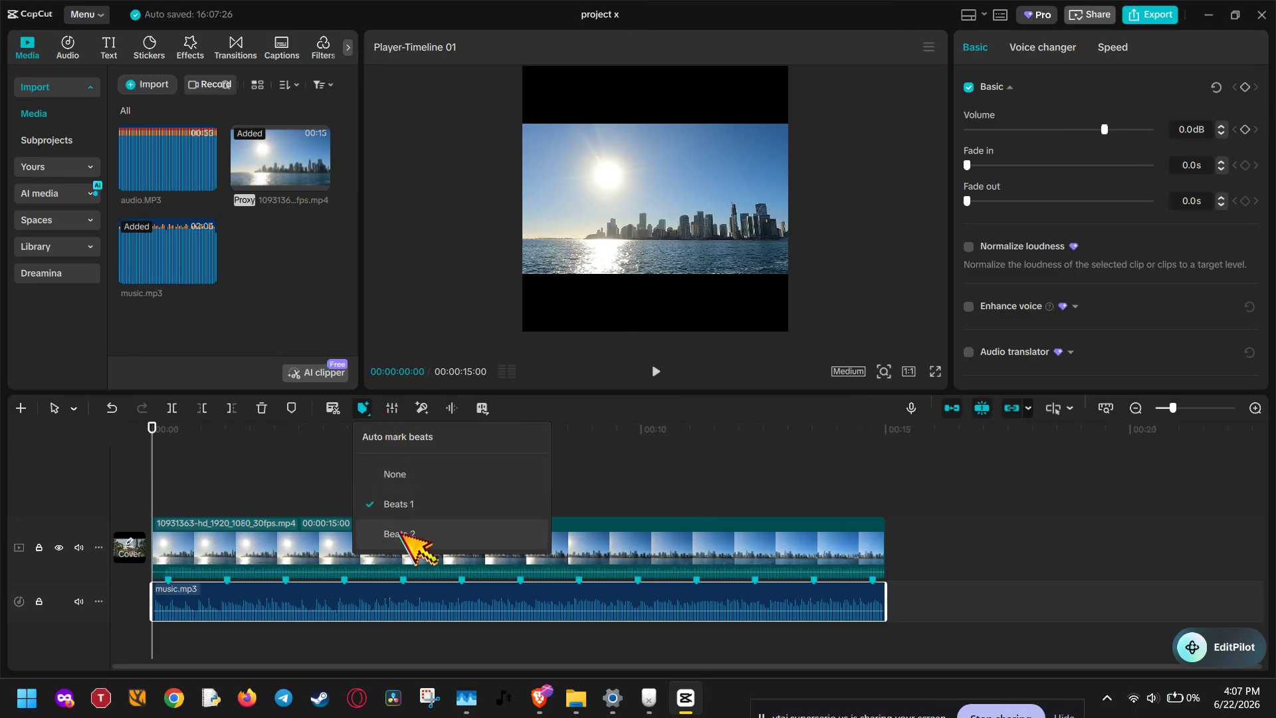
left_click(332, 455)
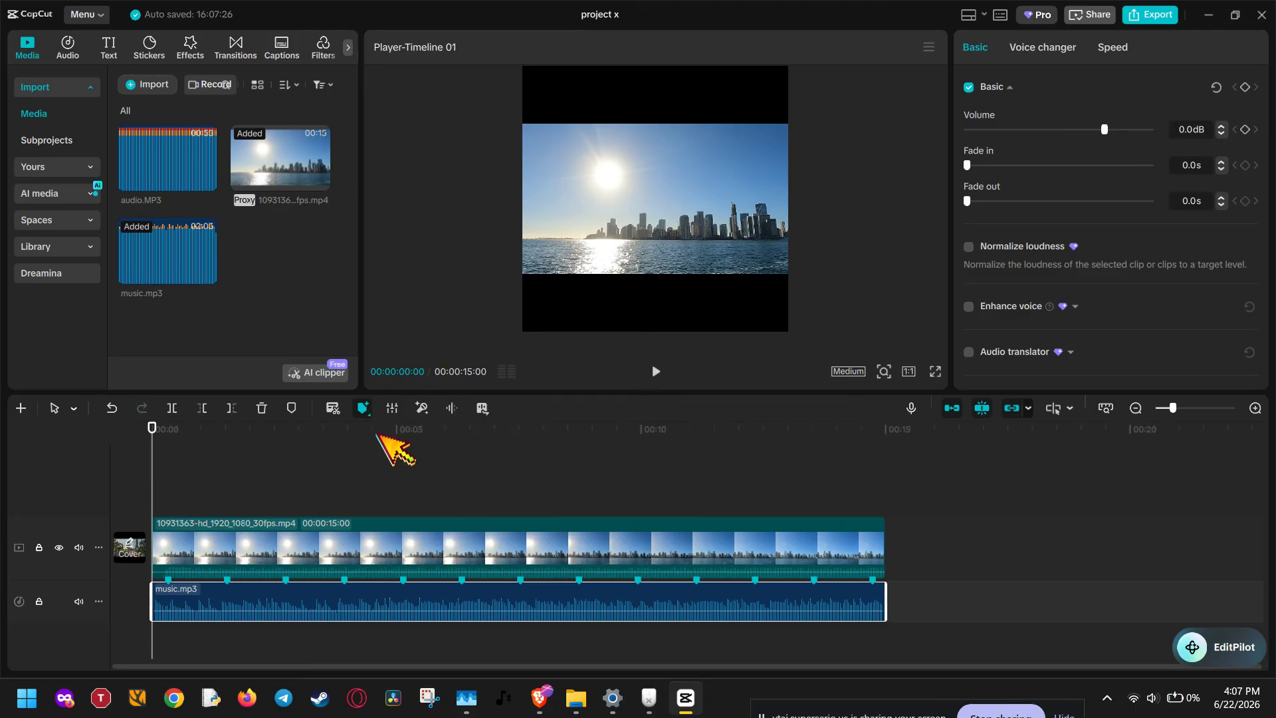
left_click(661, 382)
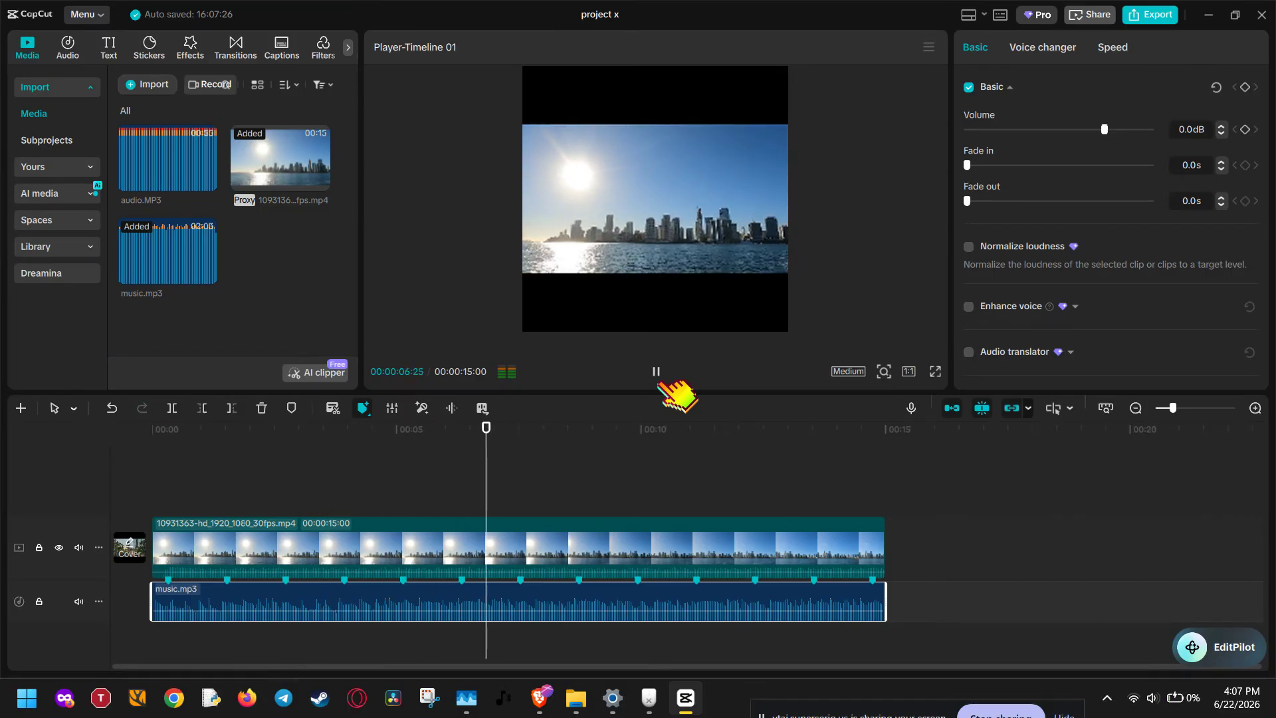
Step: Mute the skyline video clip's own audio track
left_click(79, 547)
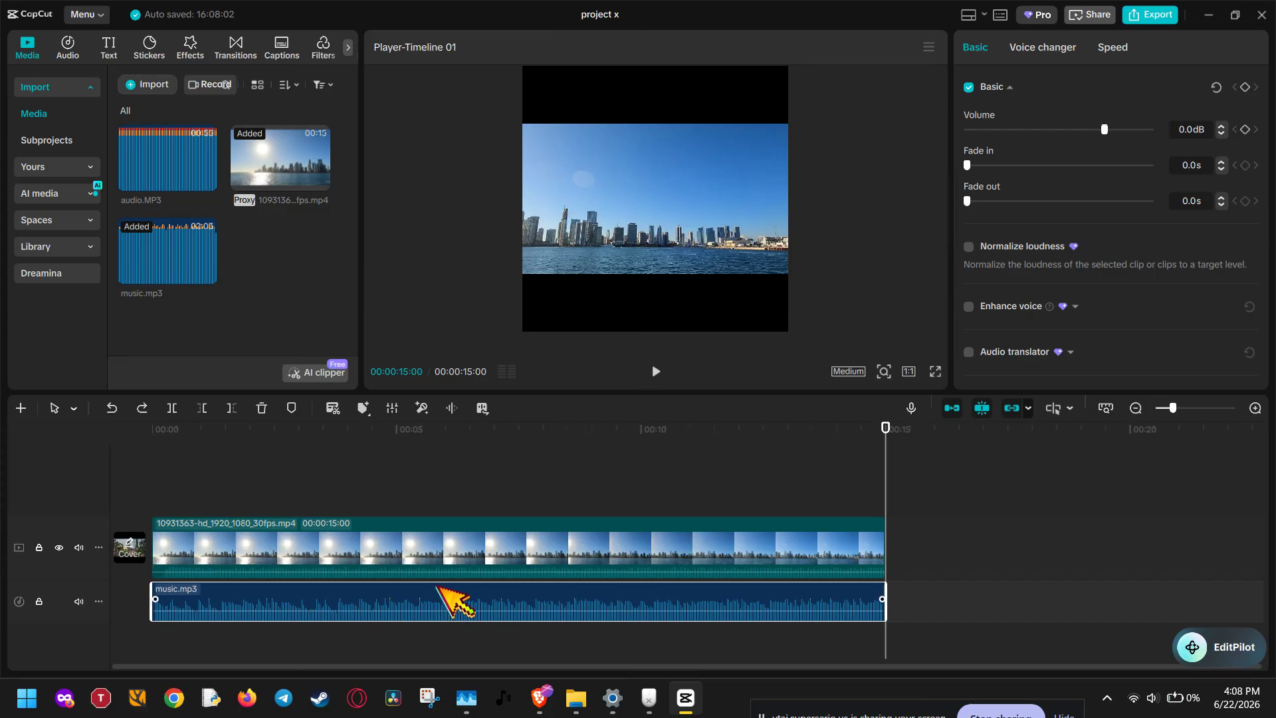
Step: Zoom the timeline to one-second detail, rewind to the start, and play through to 15 seconds
left_click_drag(332, 444, 152, 439)
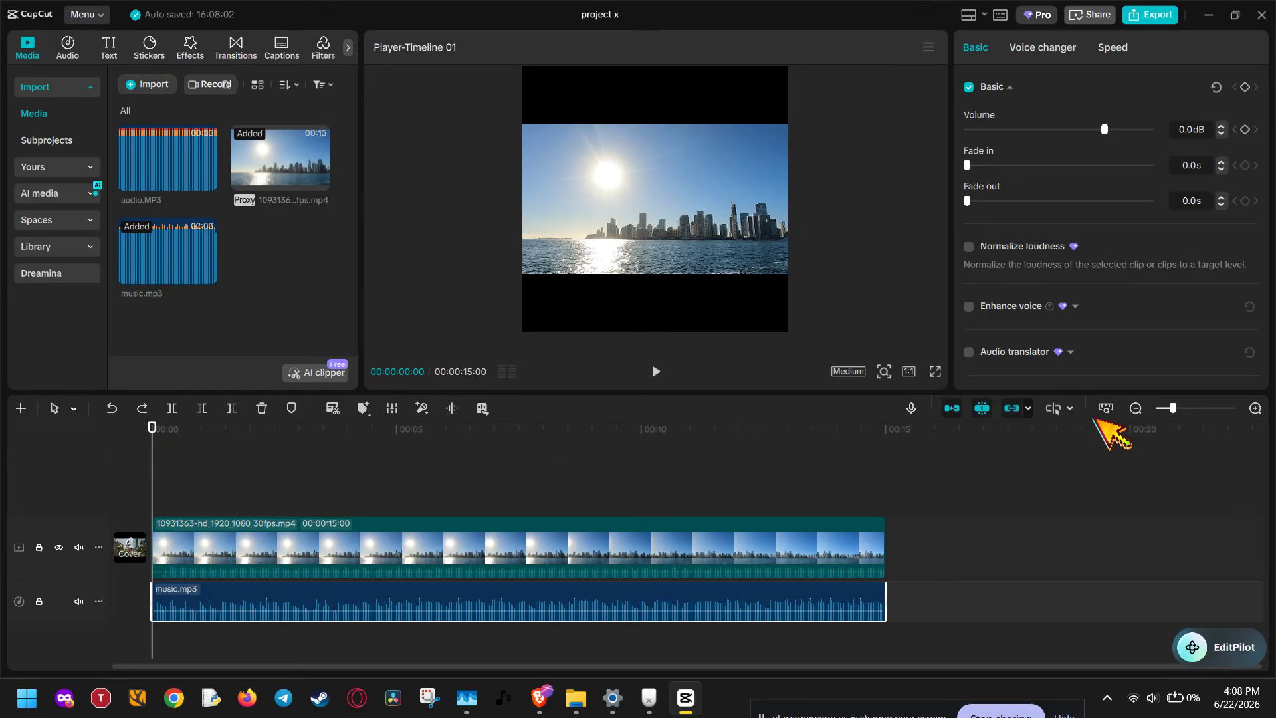
left_click(1255, 408)
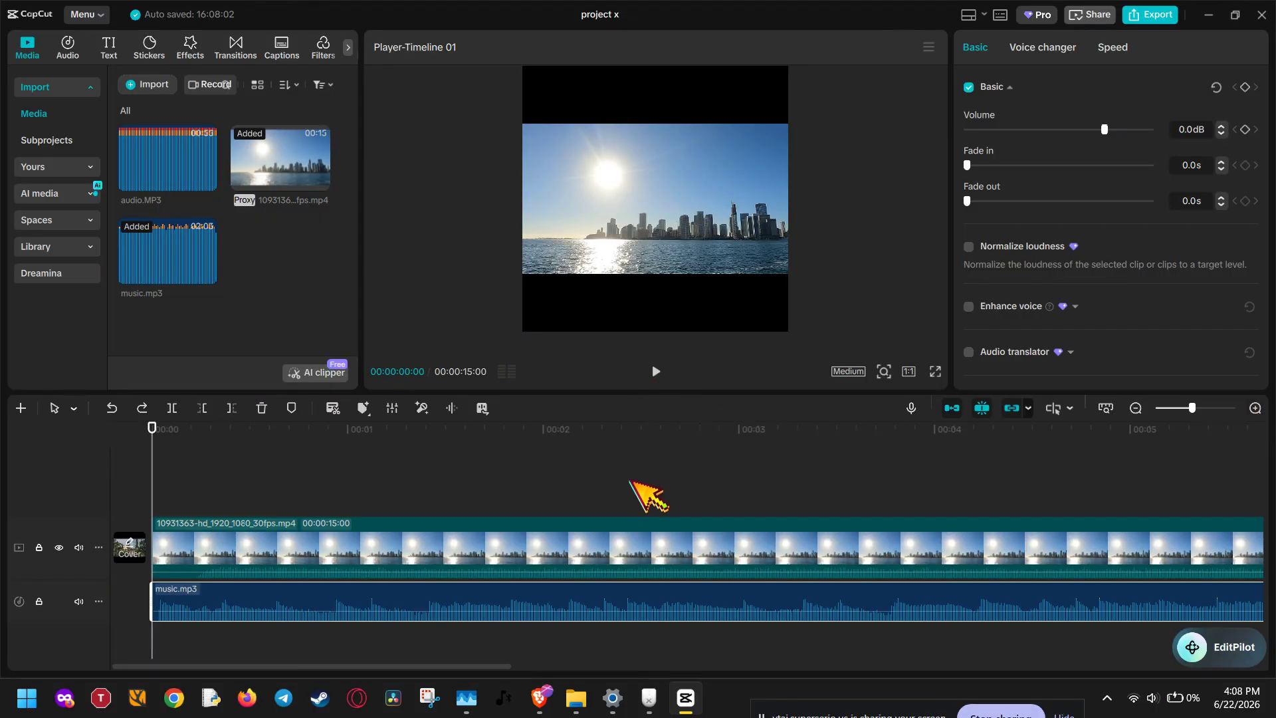
left_click(465, 433)
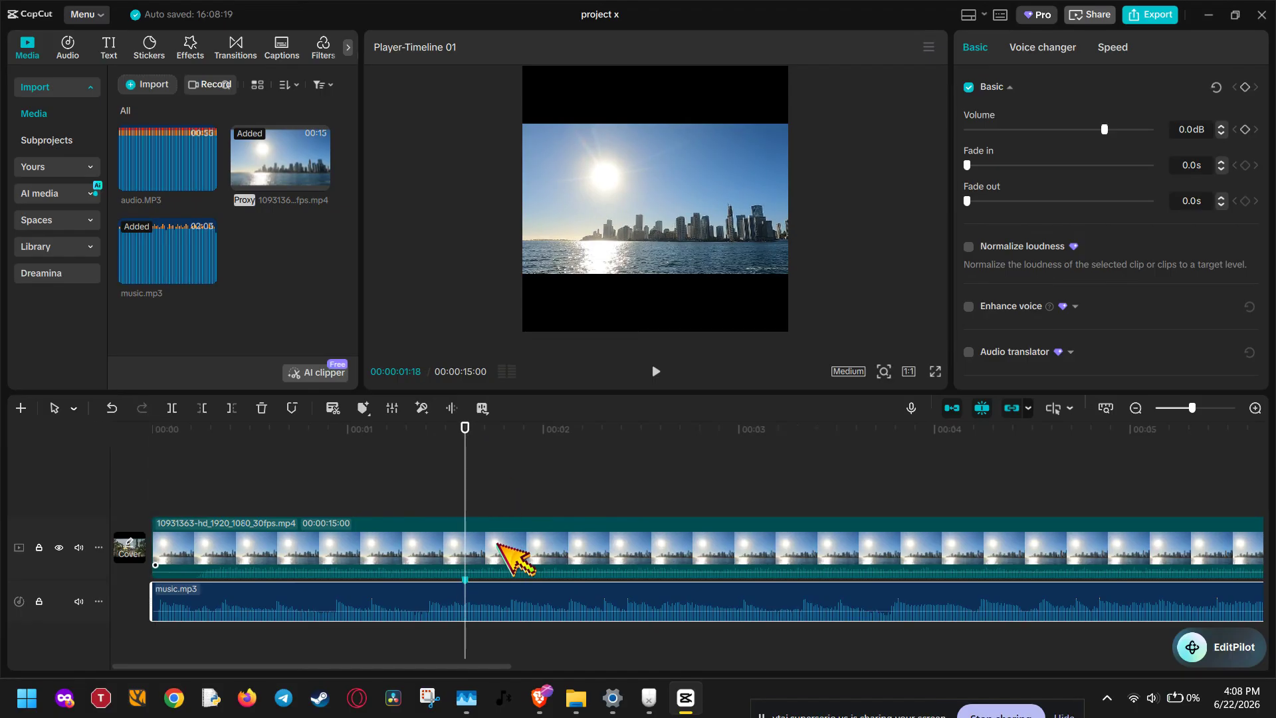
left_click_drag(301, 435, 147, 436)
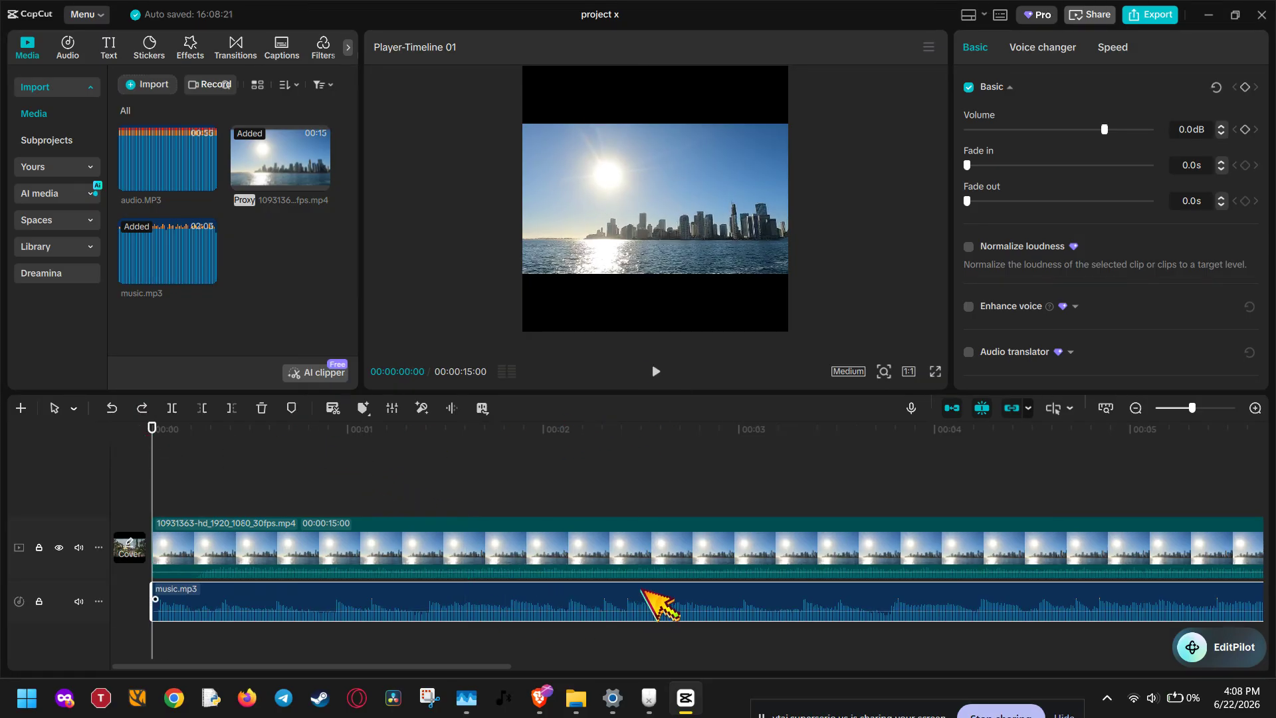
left_click(656, 372)
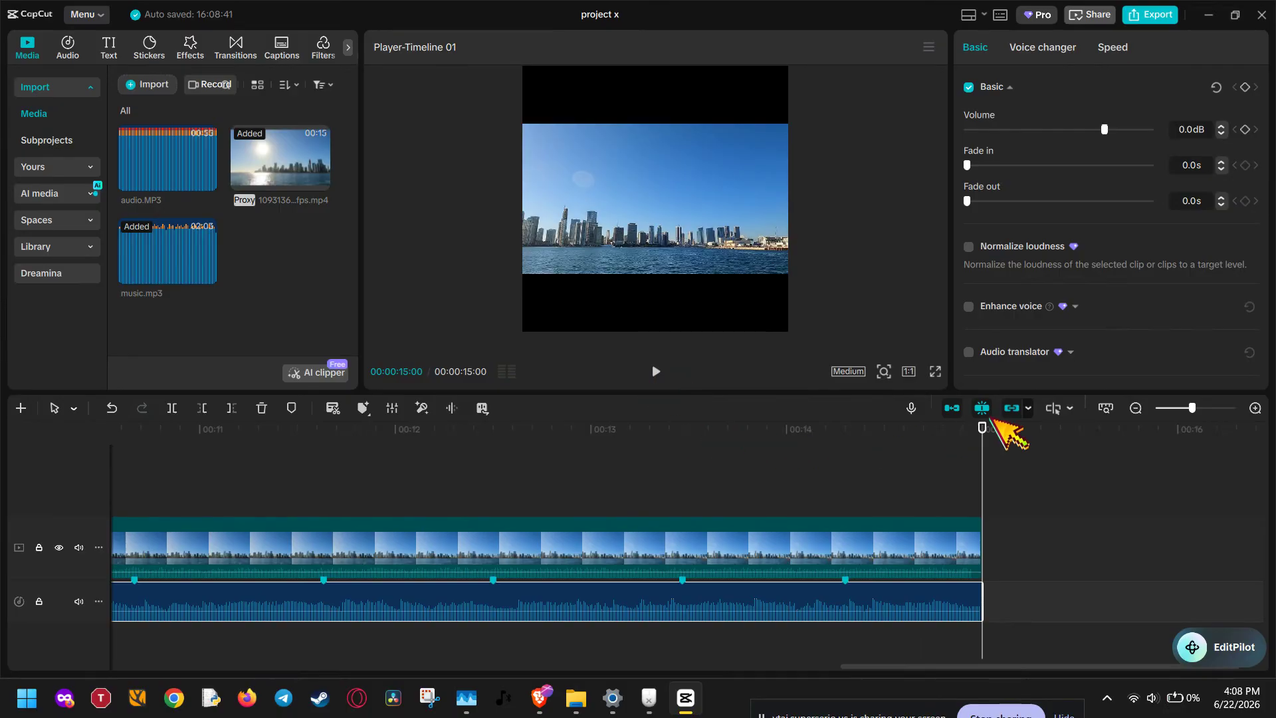
Step: Zoom out to show all 15 seconds and nudge three early beat markers slightly earlier
left_click(1134, 408)
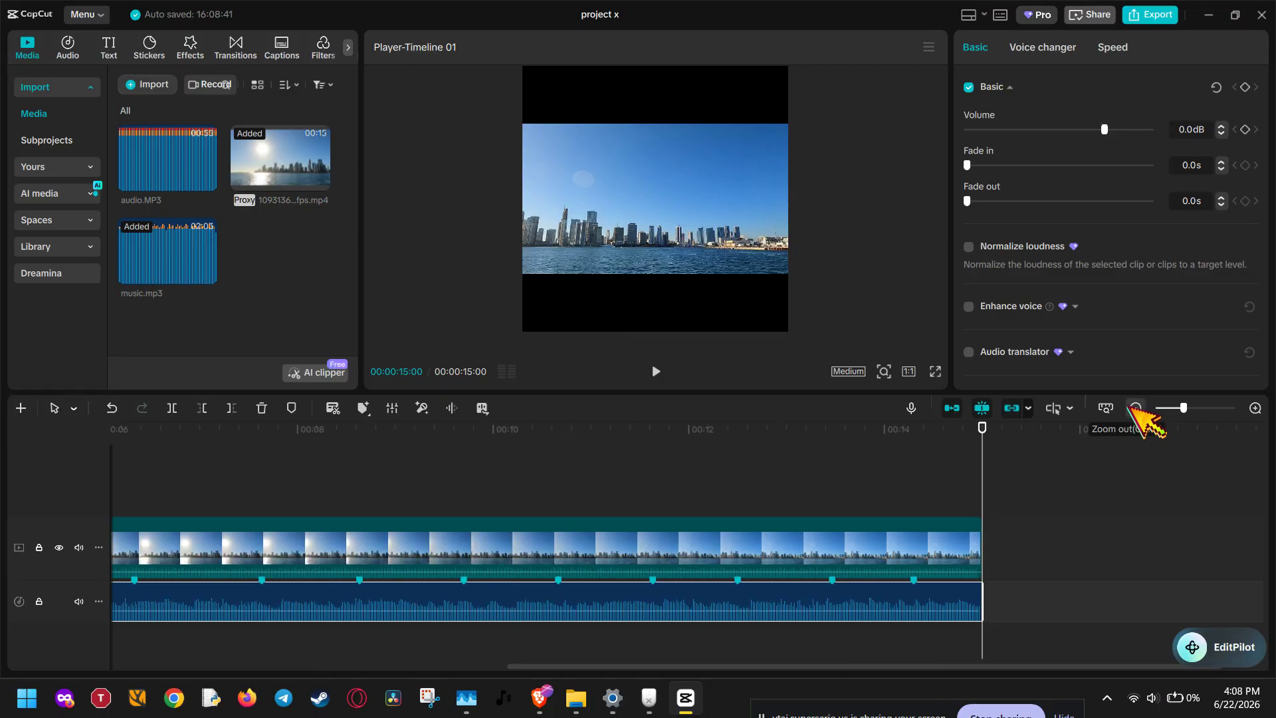
left_click(1134, 407)
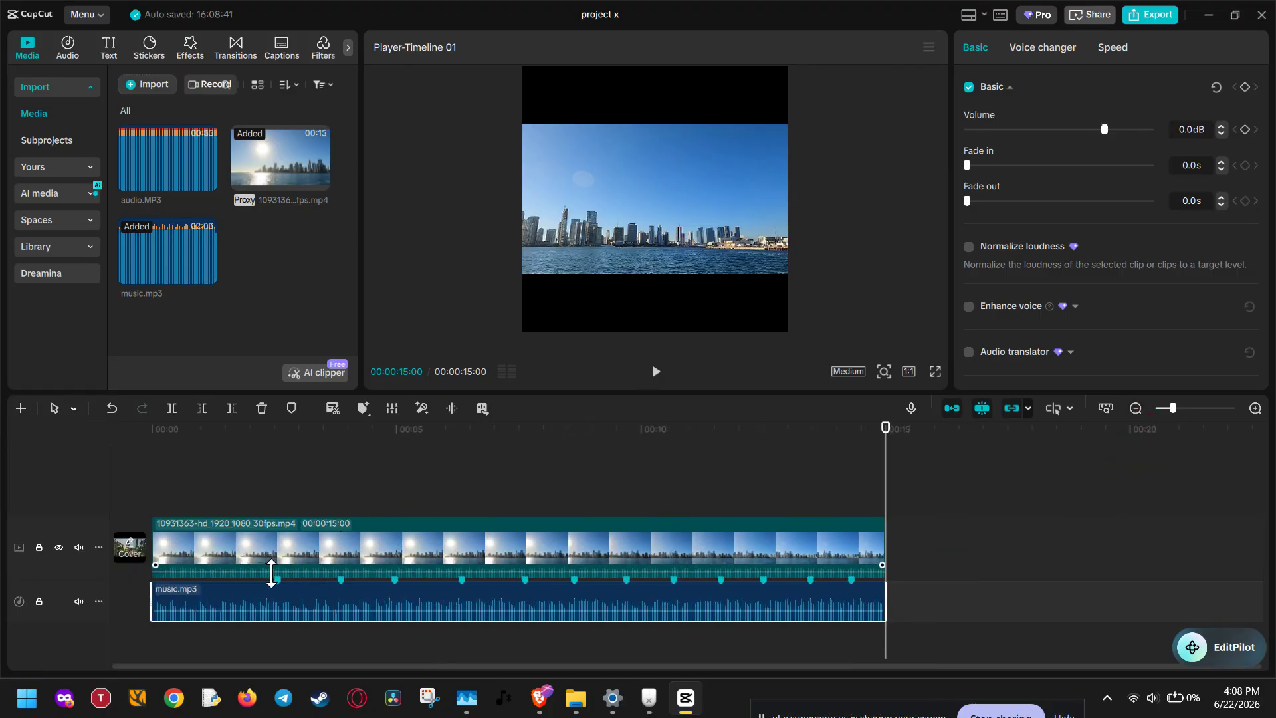
left_click_drag(278, 580, 216, 580)
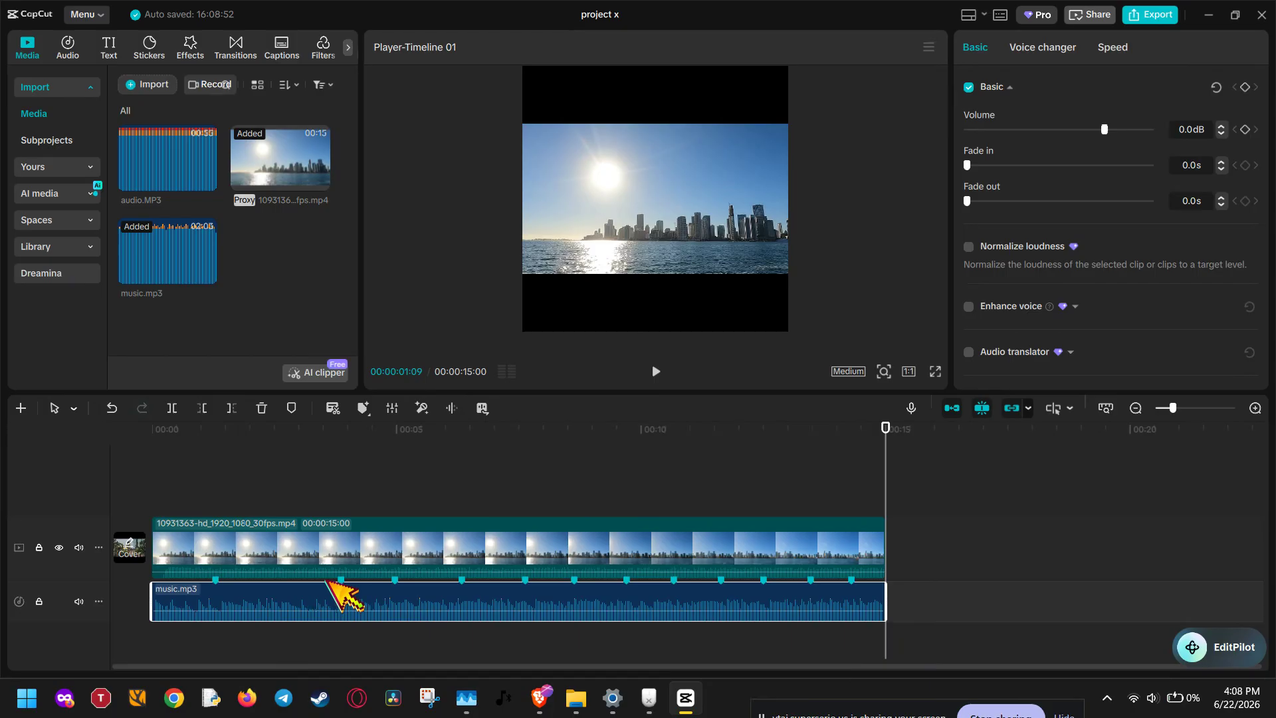
left_click_drag(340, 580, 273, 577)
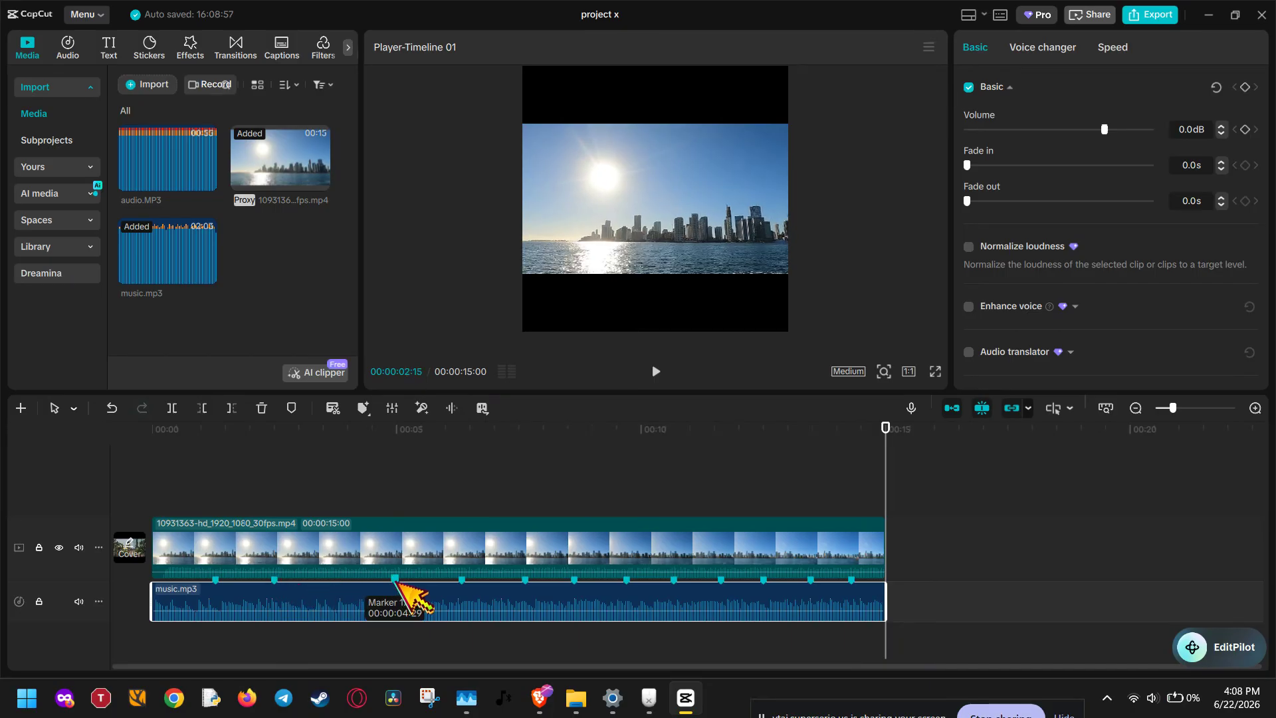
left_click_drag(397, 579, 343, 580)
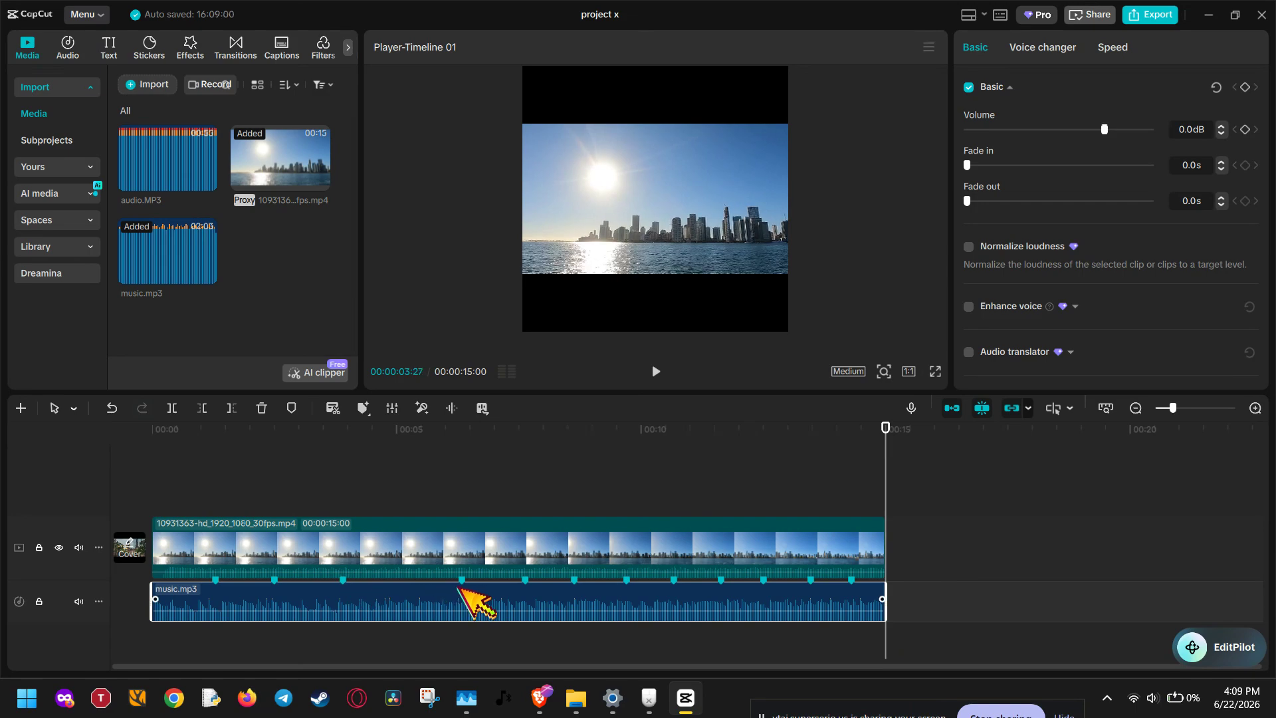
Step: At 00:00:05:04, undo the last edit, delete the existing marker, and add a new Marker 28
left_click(414, 445)
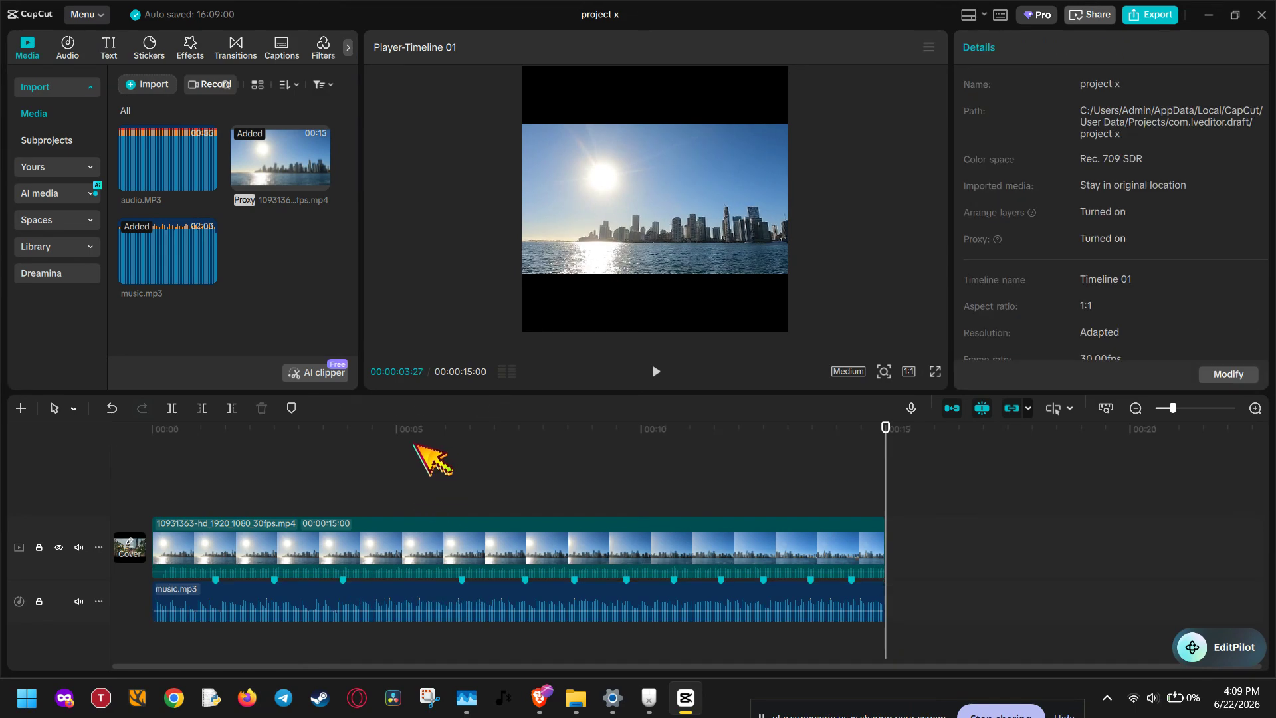
left_click(403, 442)
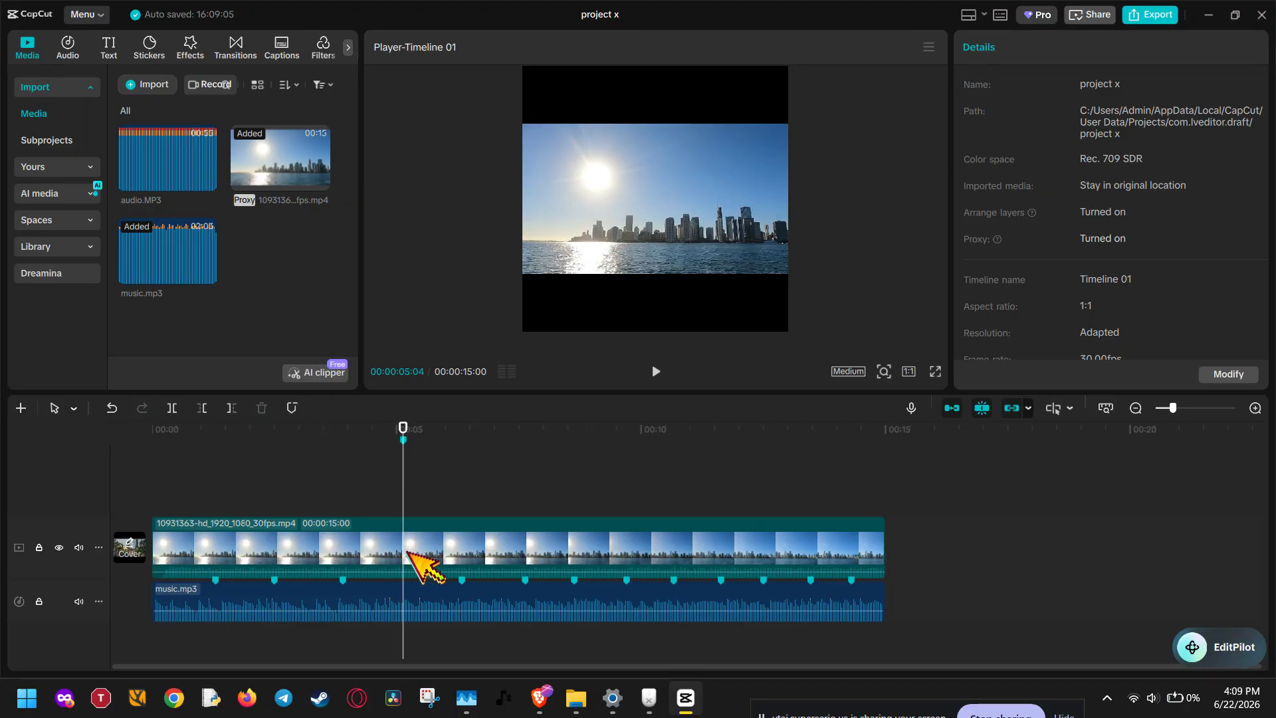
key("ctrl+z")
left_click(429, 602)
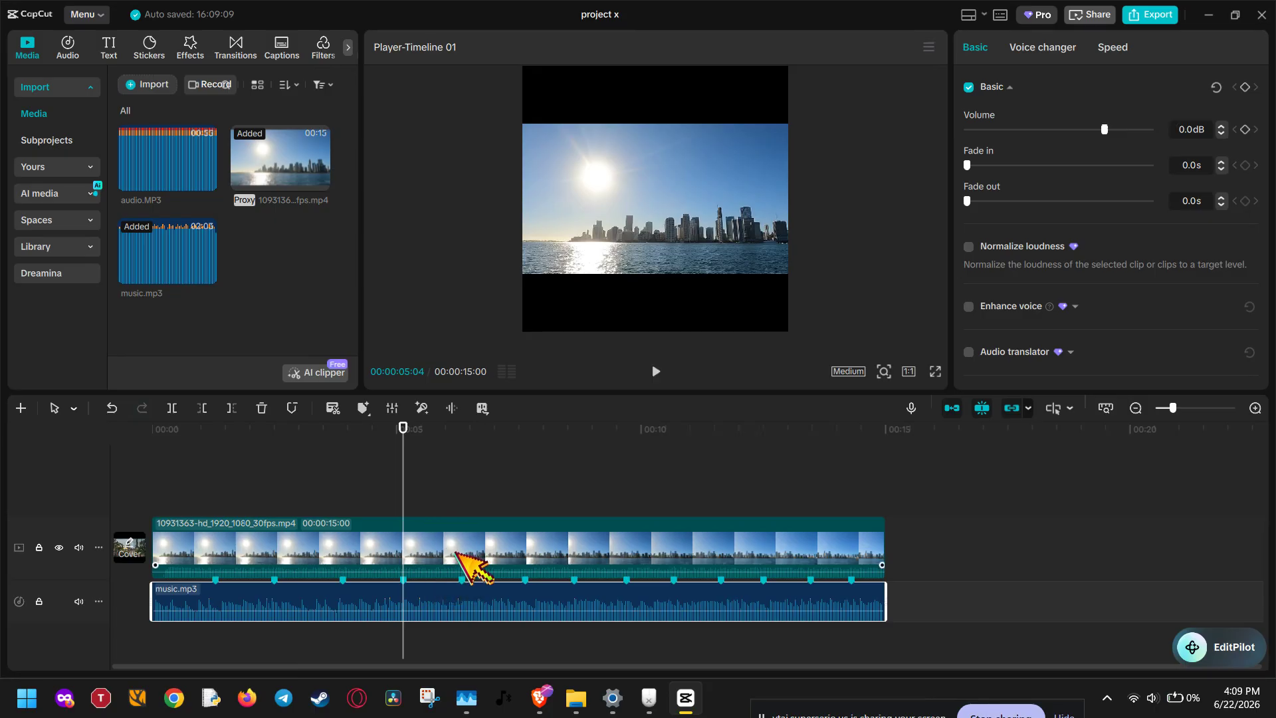
key("m")
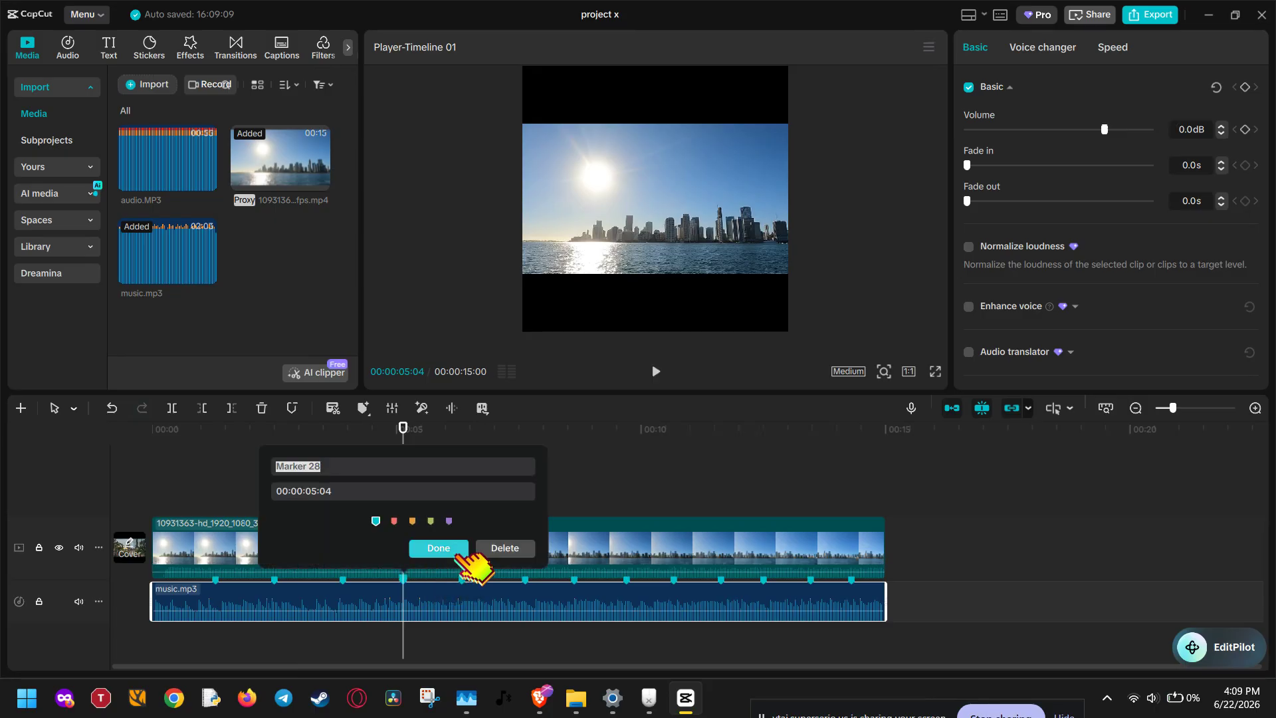
left_click(502, 551)
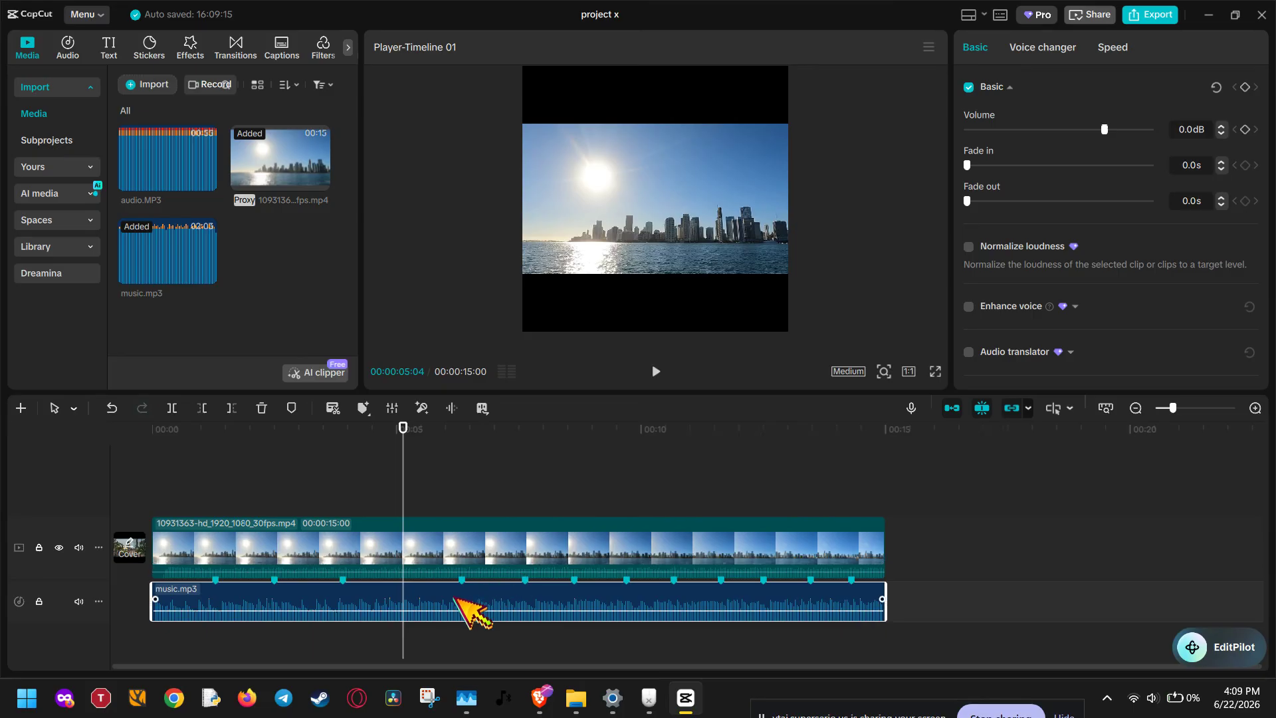
key("m")
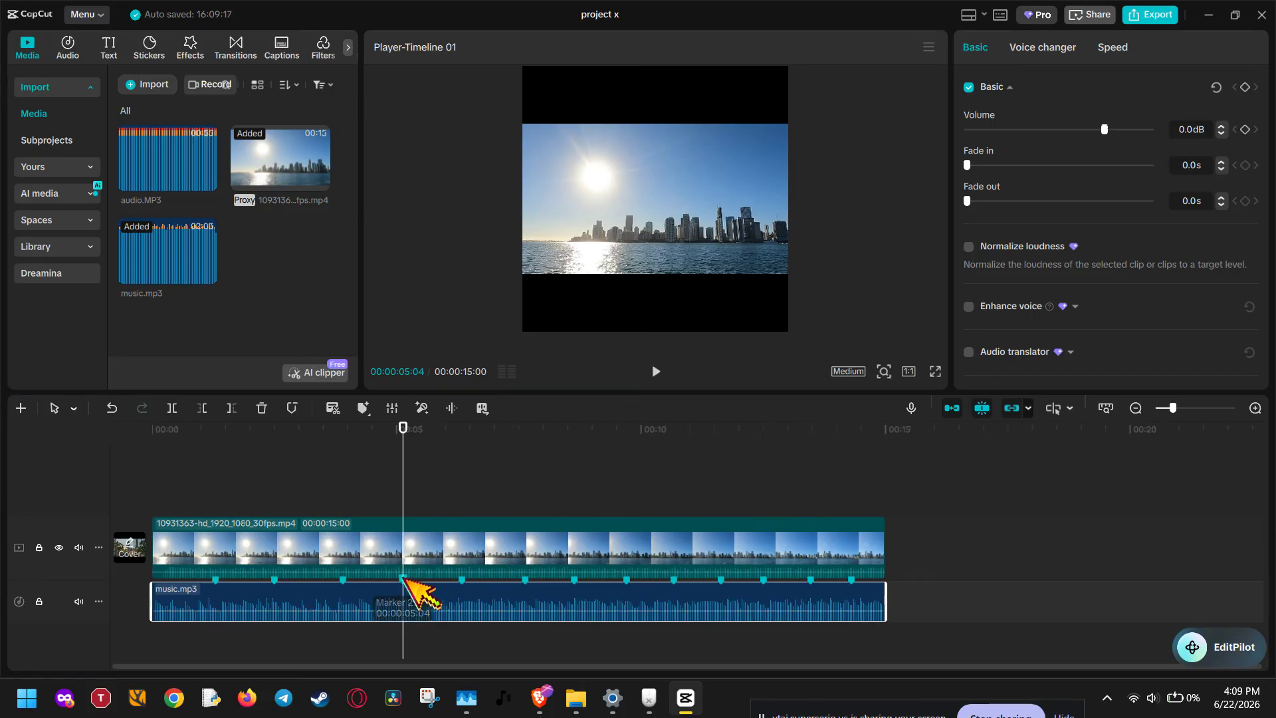